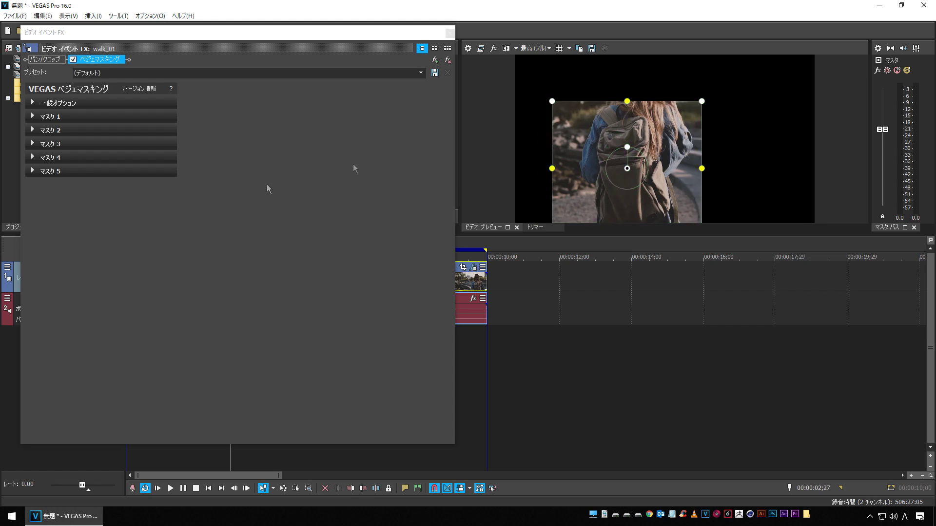
- Fit mask 1 around the backpack at the clip's first frame, about 0.25 wide and 0.71 high
left_click(450, 32)
left_click(203, 365)
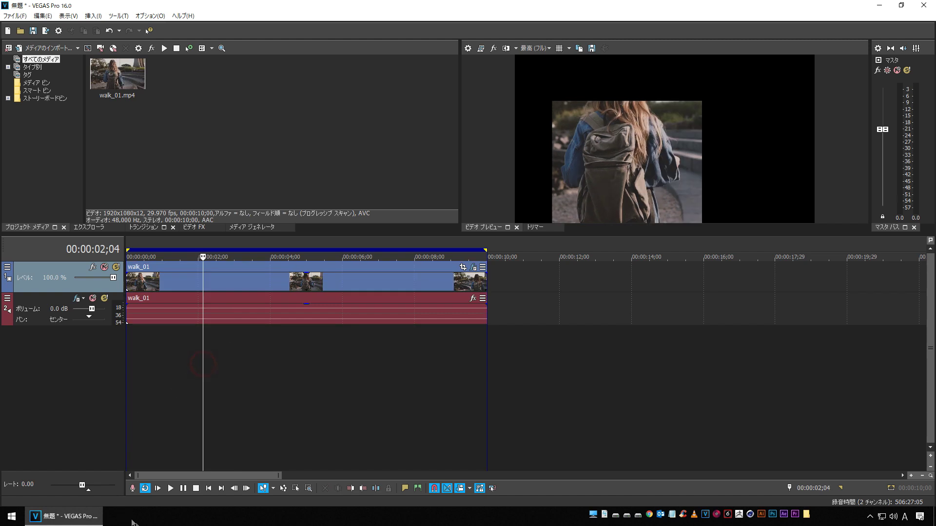
left_click(208, 490)
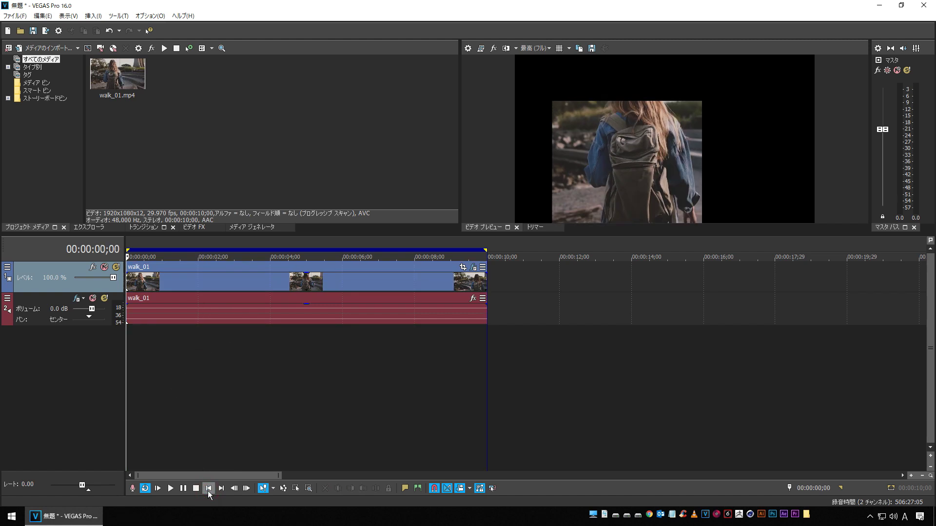
left_click(472, 268)
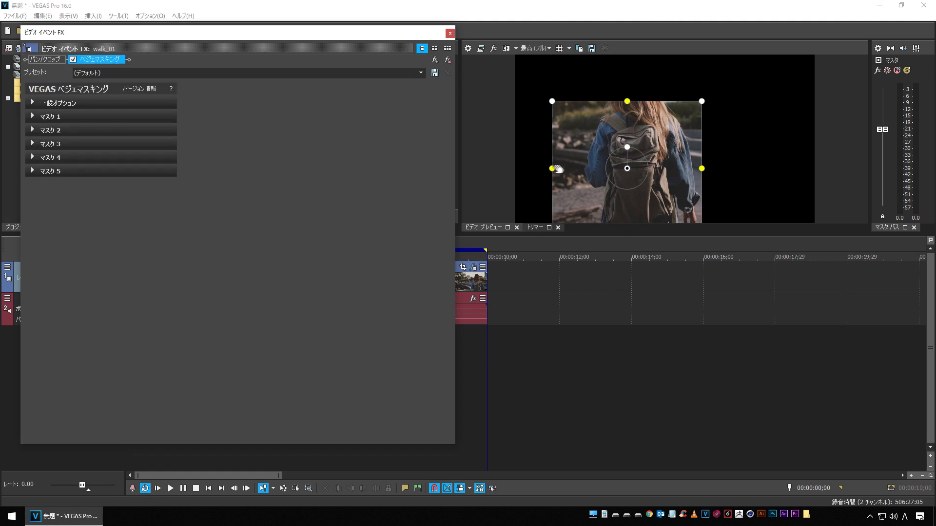
left_click_drag(555, 169, 592, 169)
left_click_drag(628, 101, 628, 114)
left_click_drag(635, 184, 593, 171)
left_click_drag(631, 117, 633, 108)
left_click_drag(667, 172, 670, 172)
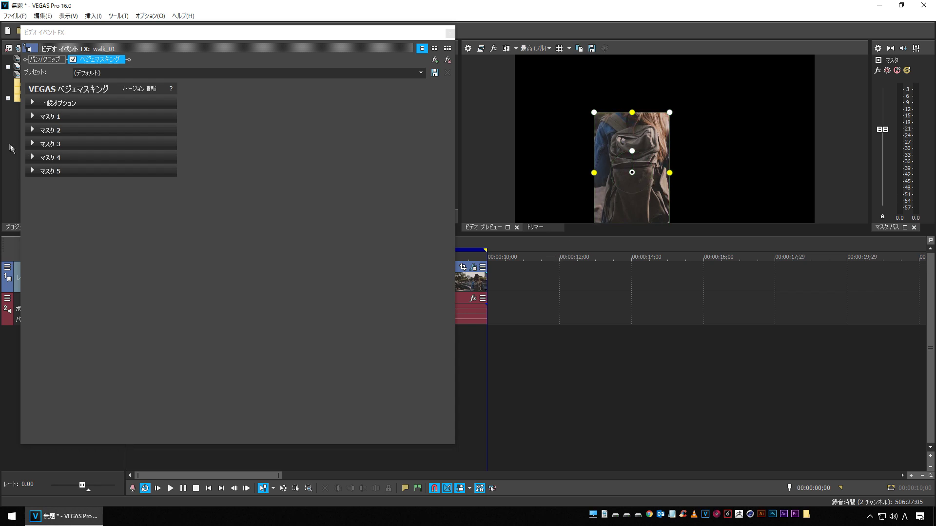
- Run motion tracking on mask 1 through the walk_01 clip and play back the tracked mask
left_click(32, 117)
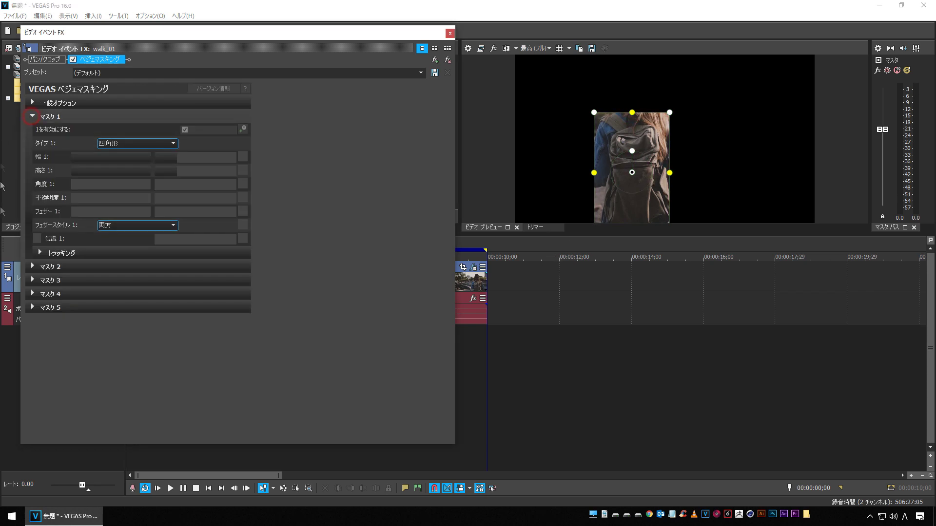
left_click(41, 254)
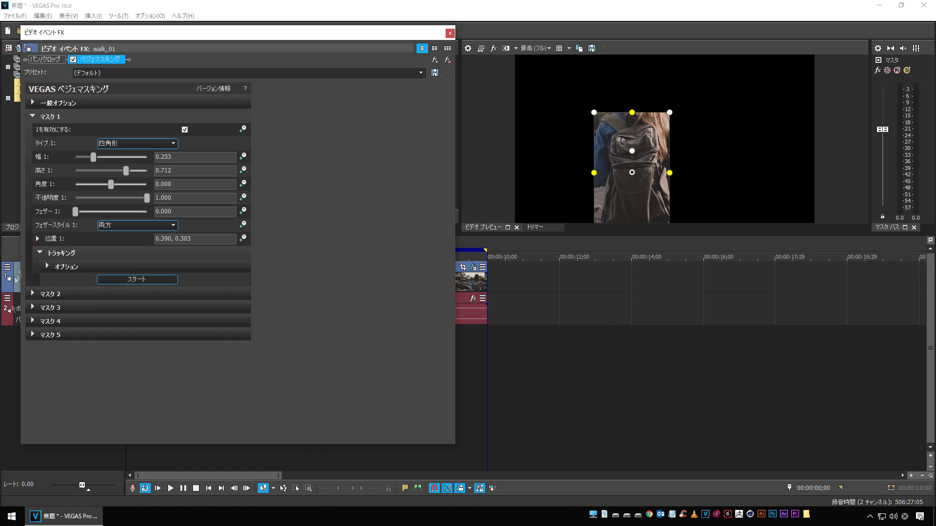
left_click(144, 281)
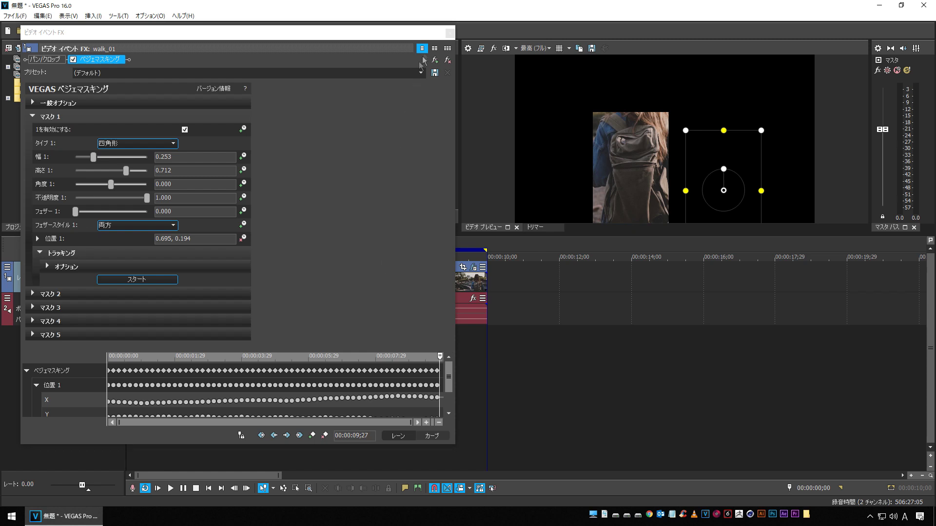
left_click(449, 33)
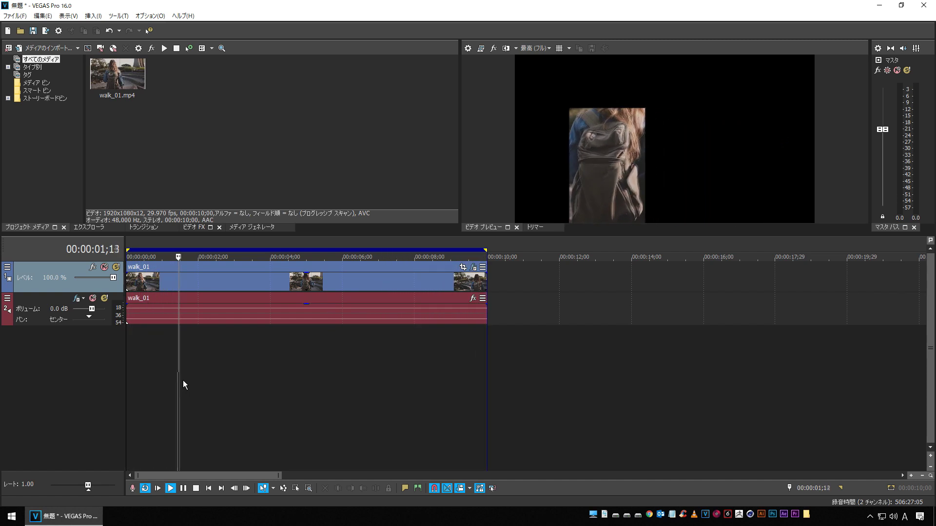
key("space")
- Set the general blend value of walk_01's Bézier masking effect to 1.000 to reveal the whole picture
left_click(272, 288)
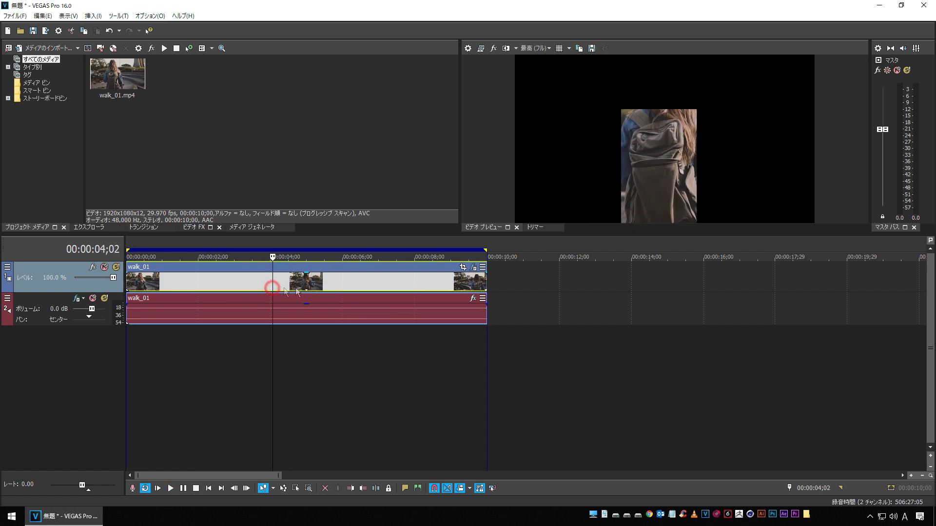
left_click(473, 269)
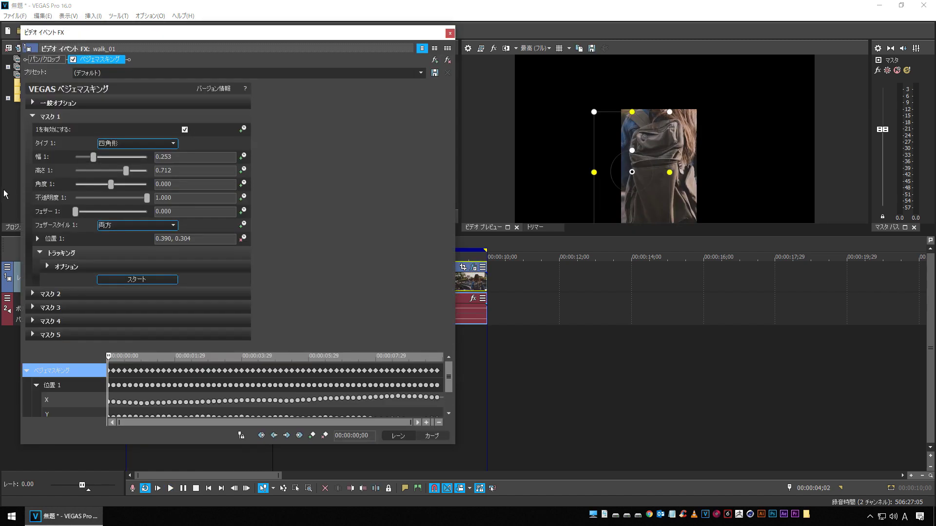
left_click(34, 117)
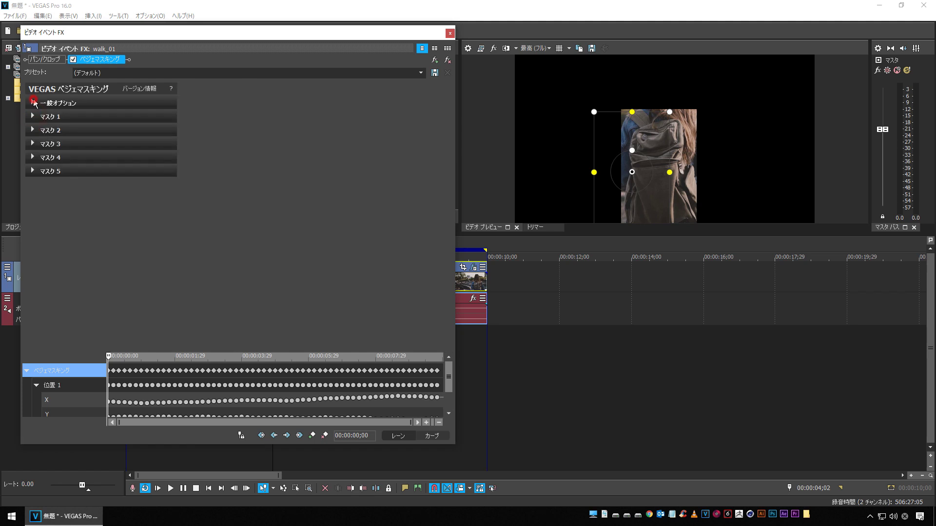
left_click(33, 102)
left_click_drag(65, 143, 161, 147)
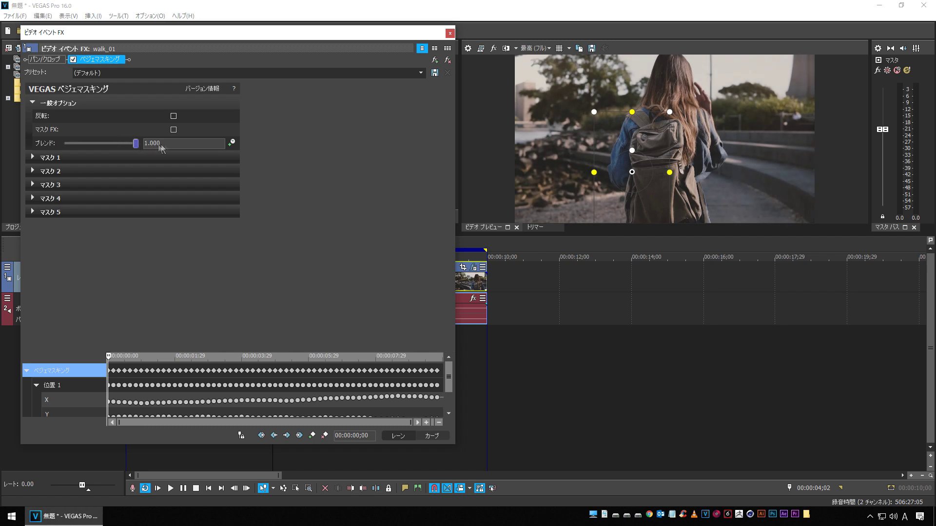
left_click(449, 33)
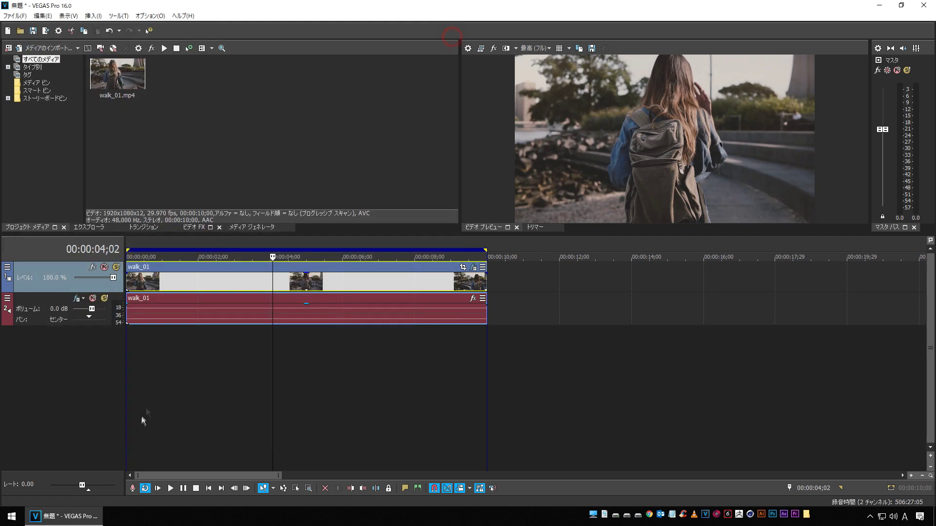
- Play back the walk_01 clip to check the unmasked picture
left_click(171, 366)
key("space")
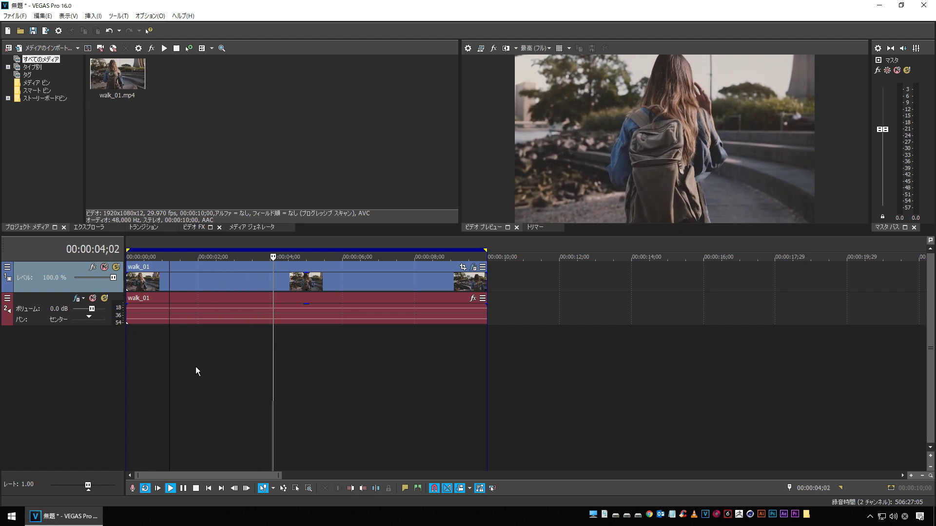
key("space")
- Run the Add Text To Motion Track script on the walk_01 video event with X and Y offsets of 0.00
left_click(234, 282)
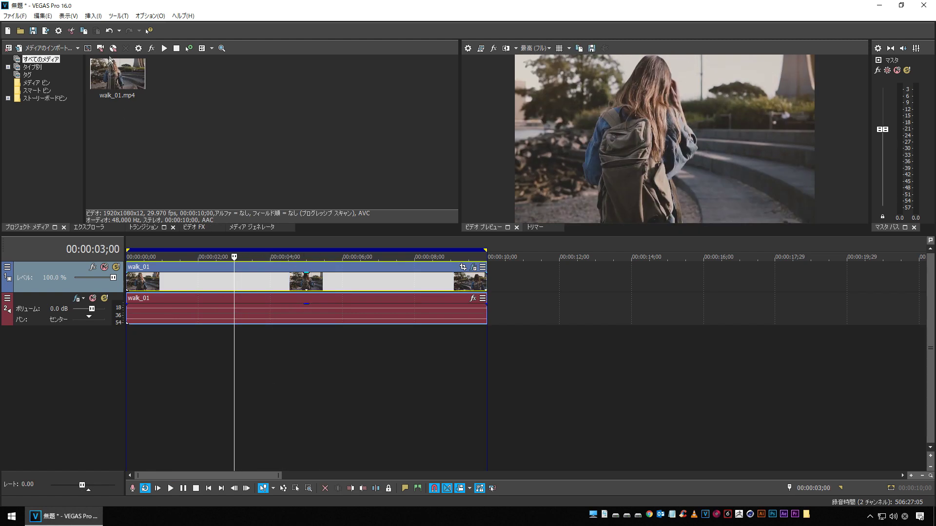
left_click(118, 15)
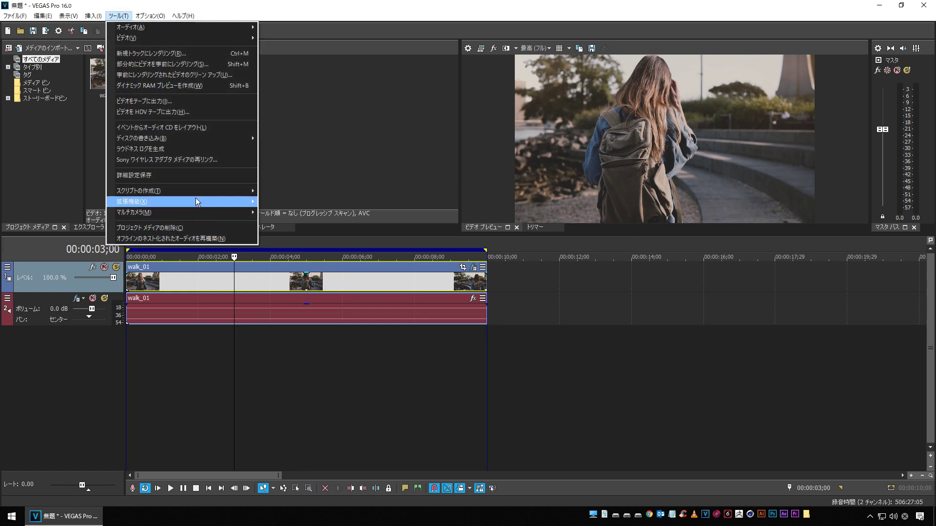
mouse_move(197, 192)
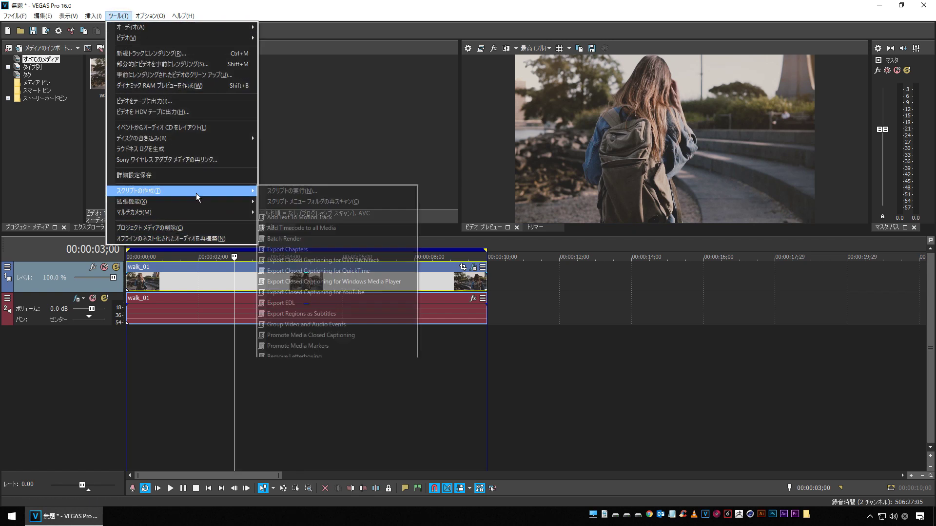
left_click(348, 217)
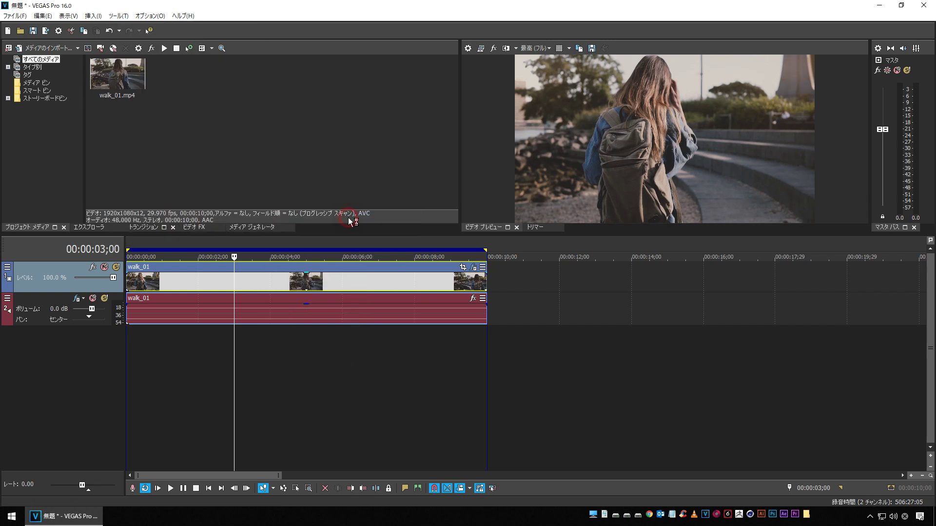
left_click_drag(146, 113, 192, 109)
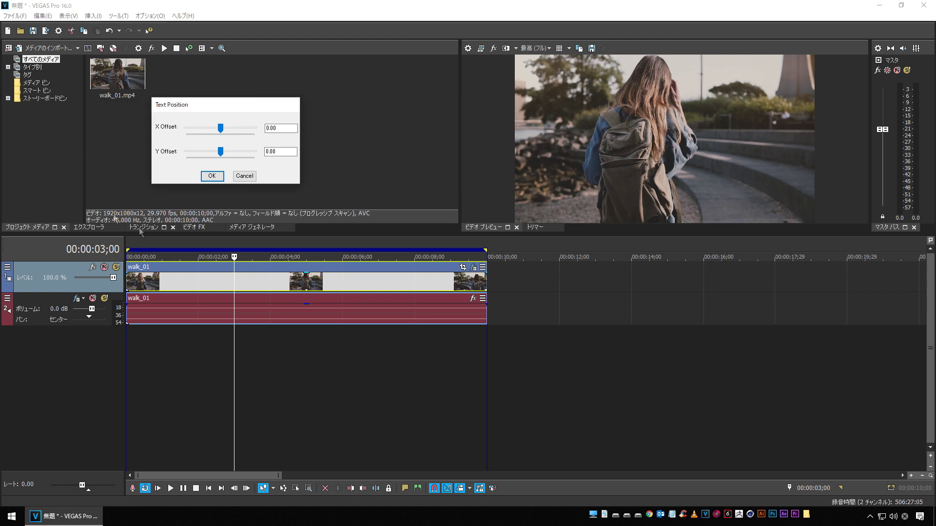
left_click(212, 176)
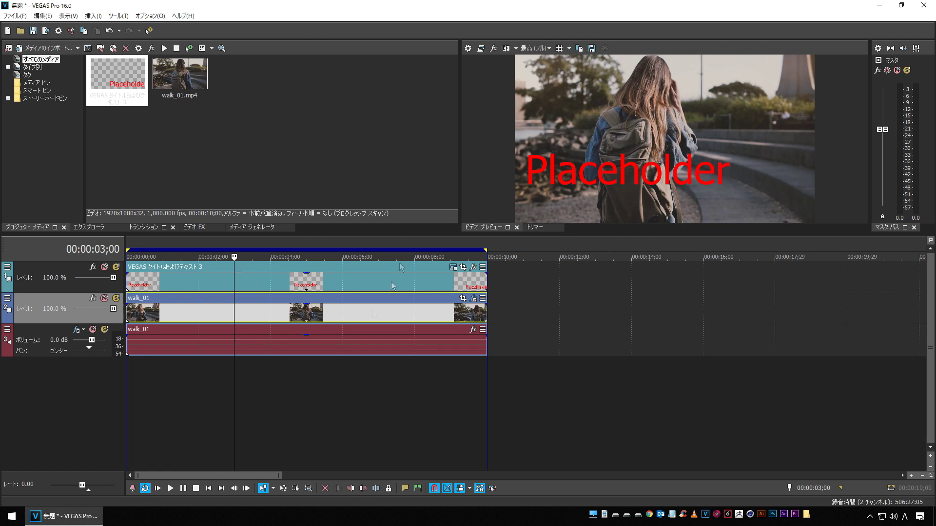
- Play the timeline from the start to check how the placeholder text follows the backpack
left_click(208, 488)
left_click(170, 489)
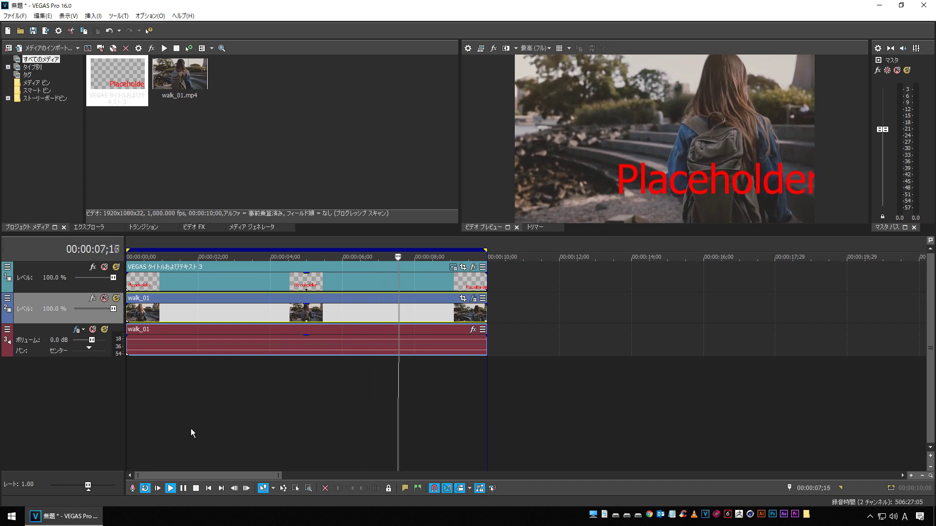
left_click(183, 488)
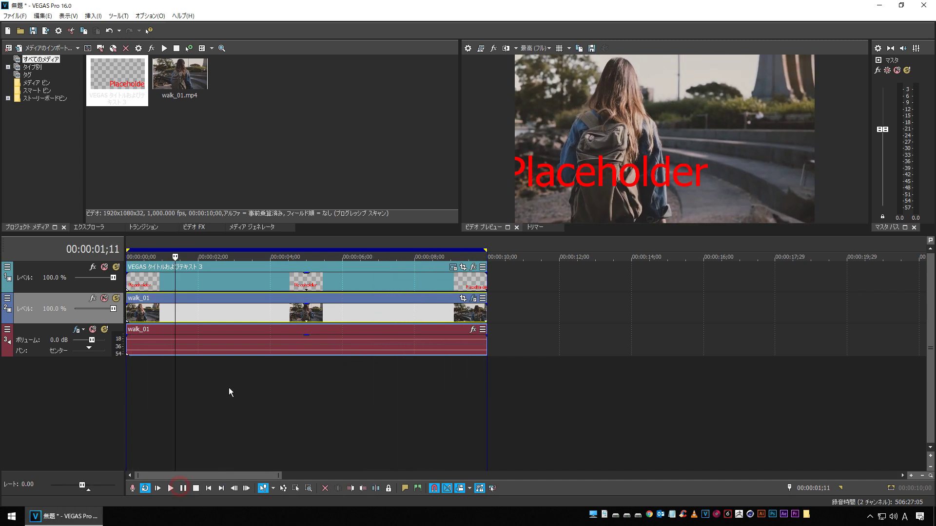
- Replace the placeholder title text with 迷っちゃった, previewing at 00:00:02;25
left_click(229, 393)
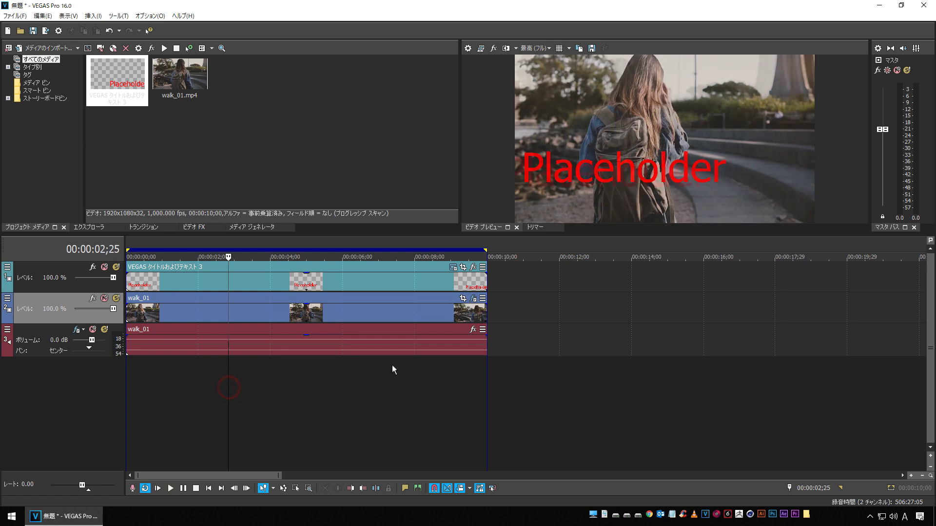
left_click(453, 268)
left_click(260, 177)
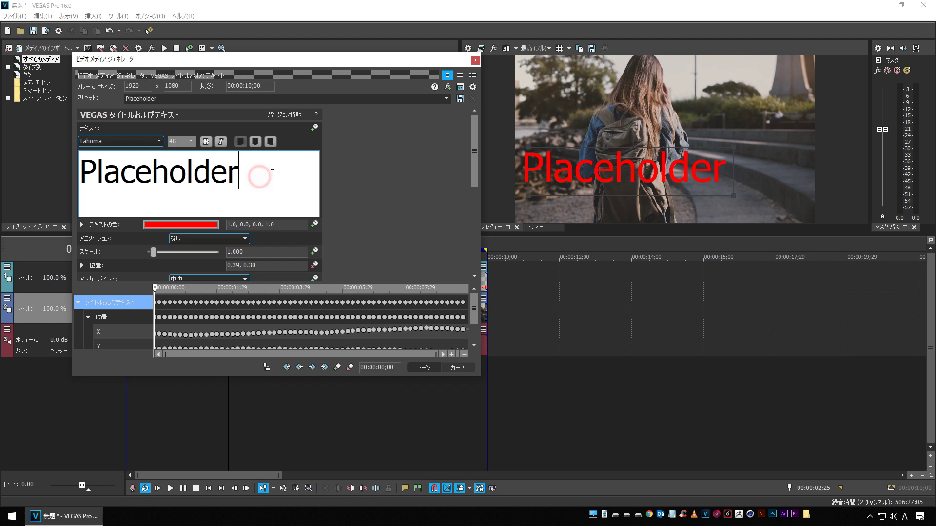
double_click(273, 174)
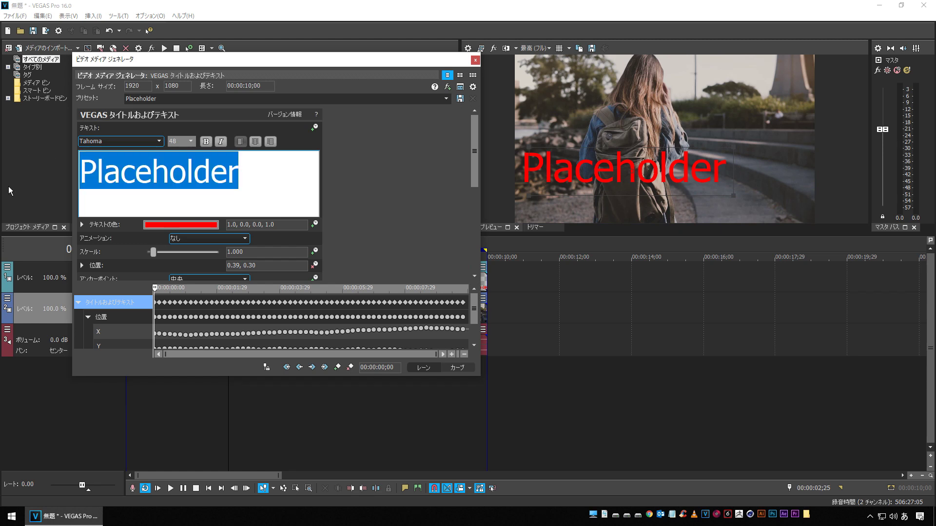
type("まよっちゃった")
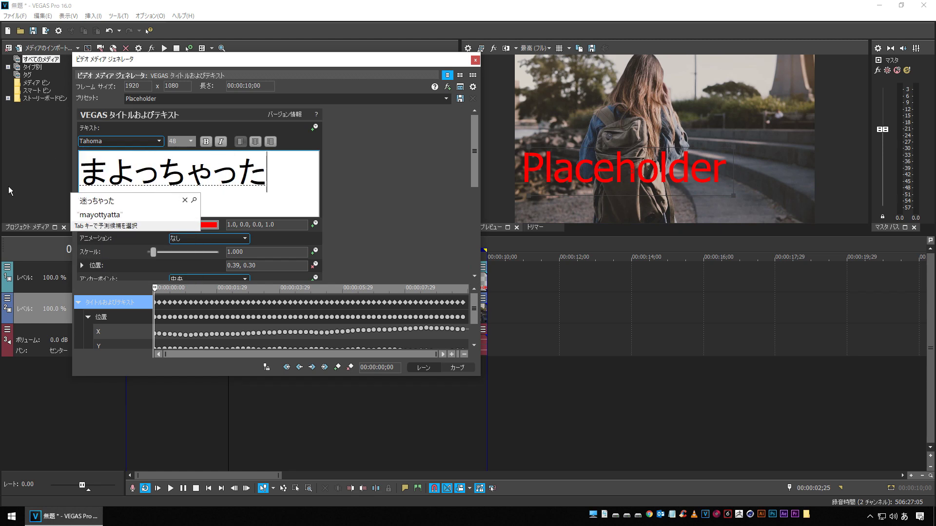
key("space")
key("Return")
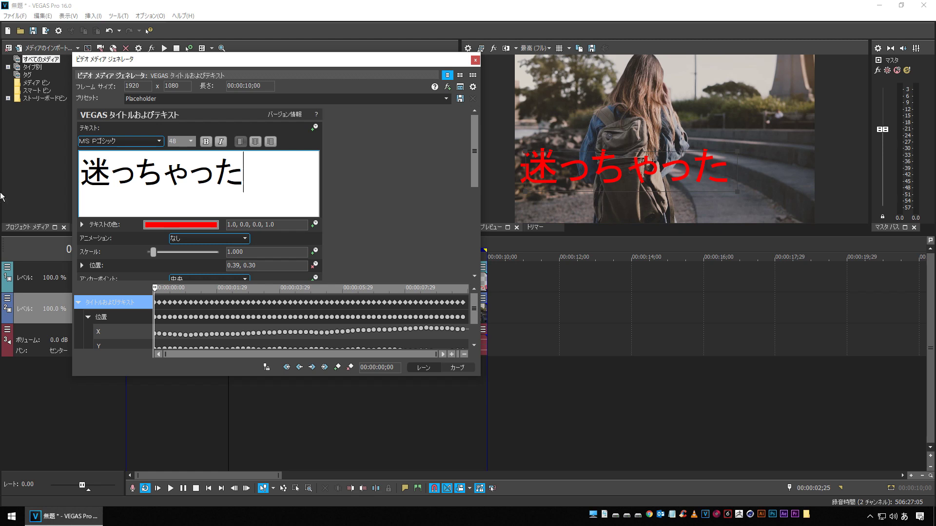
- Change the colour of the whole title text to white (1.0, 1.0, 1.0, 1.0)
double_click(168, 194)
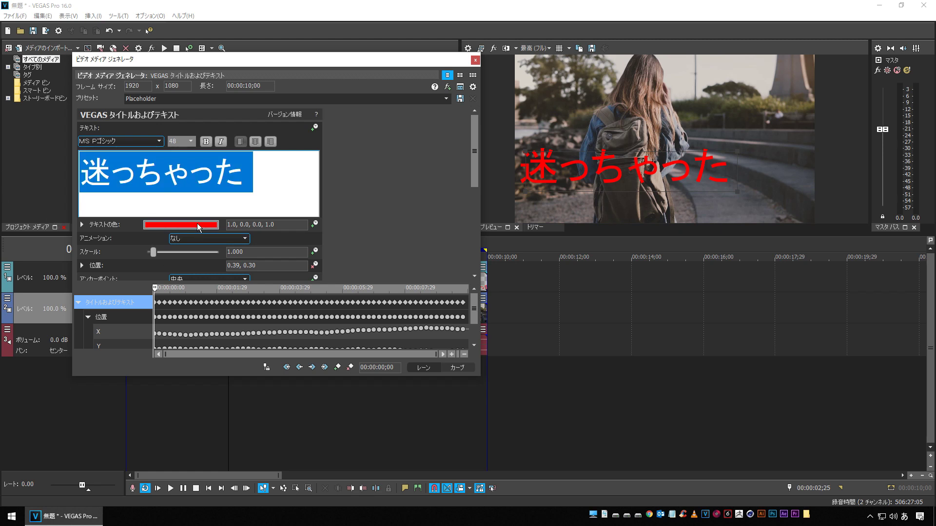
left_click(181, 225)
left_click(166, 266)
left_click_drag(166, 267, 198, 249)
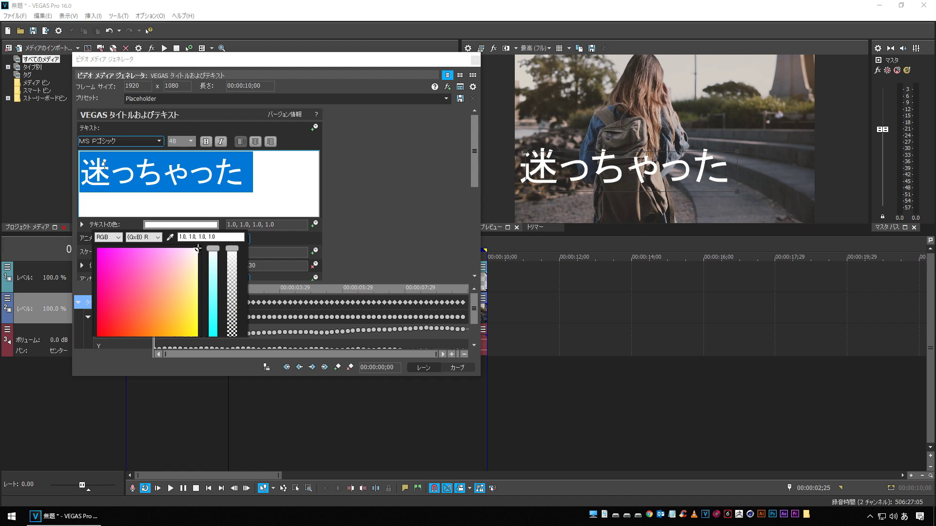
- Set the title text to size 16 in the font イワタ中丸ゴシック体V3
left_click(190, 141)
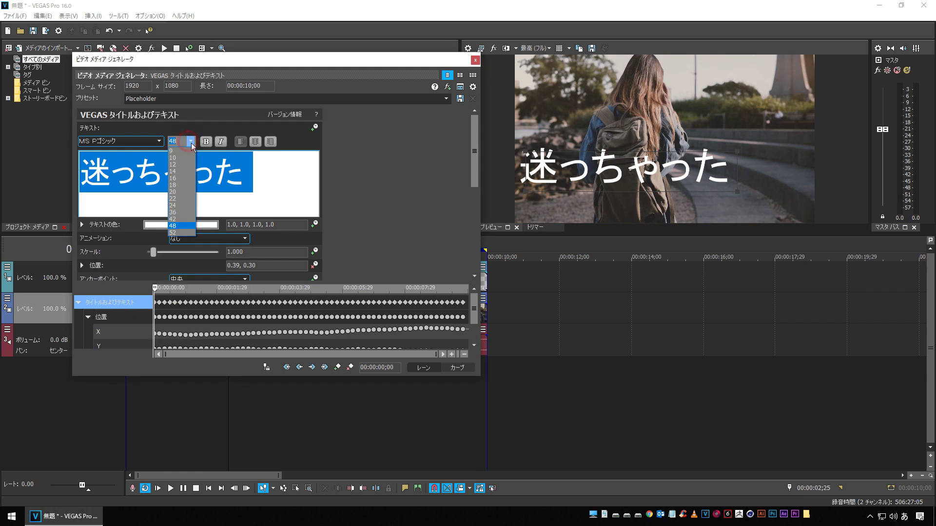
left_click(175, 179)
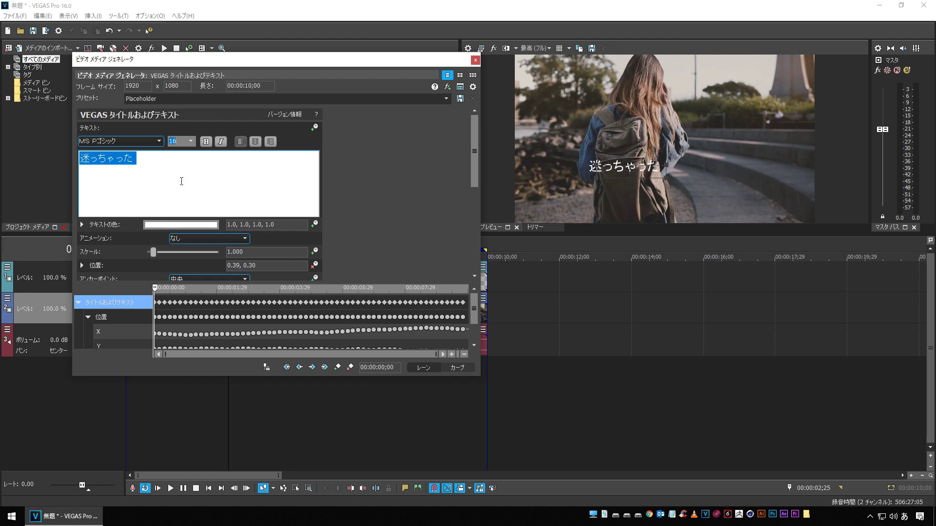
left_click(159, 141)
scroll(120, 312, "down", 20)
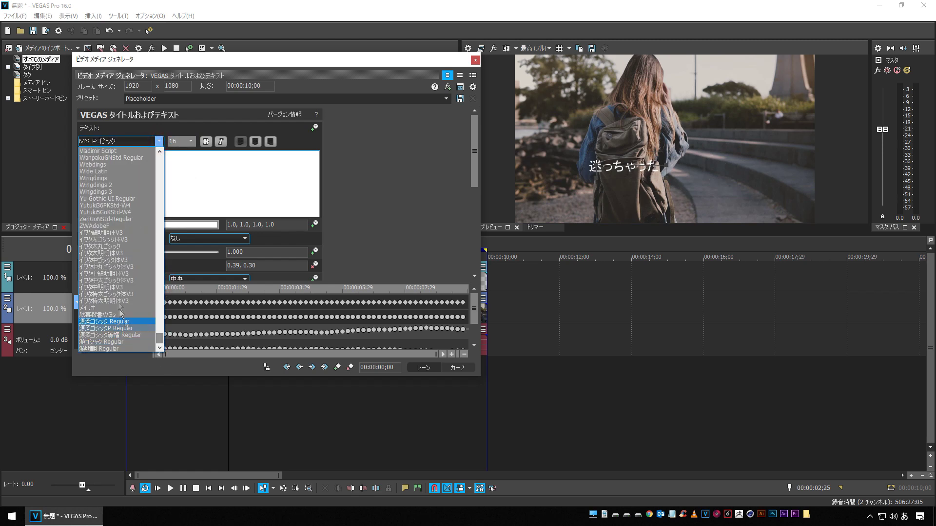
left_click(112, 267)
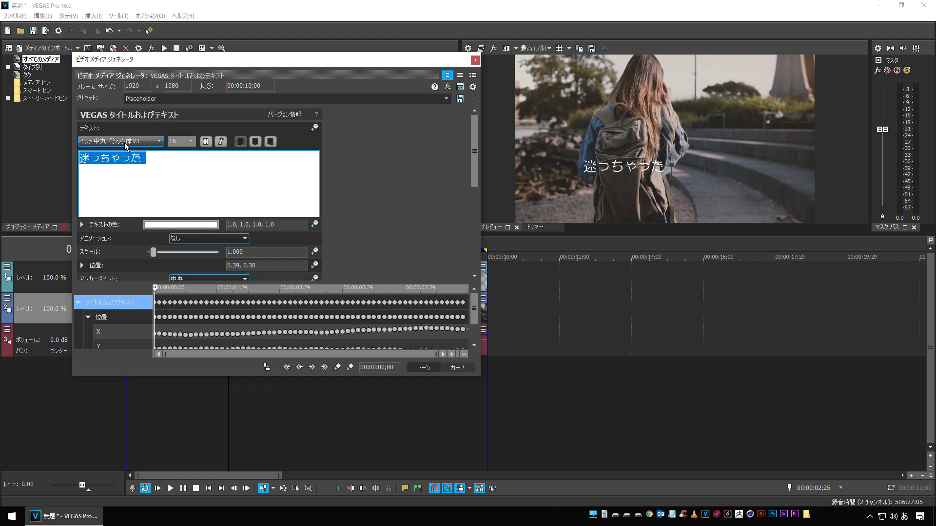
left_click(210, 175)
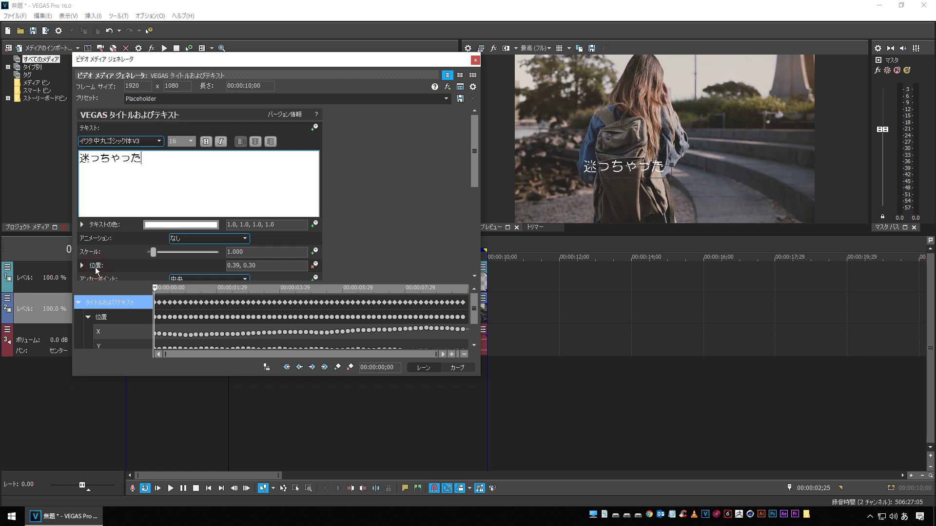
- Expand the title's position parameter to examine its tracked keyframes, and close the media generator
left_click(81, 265)
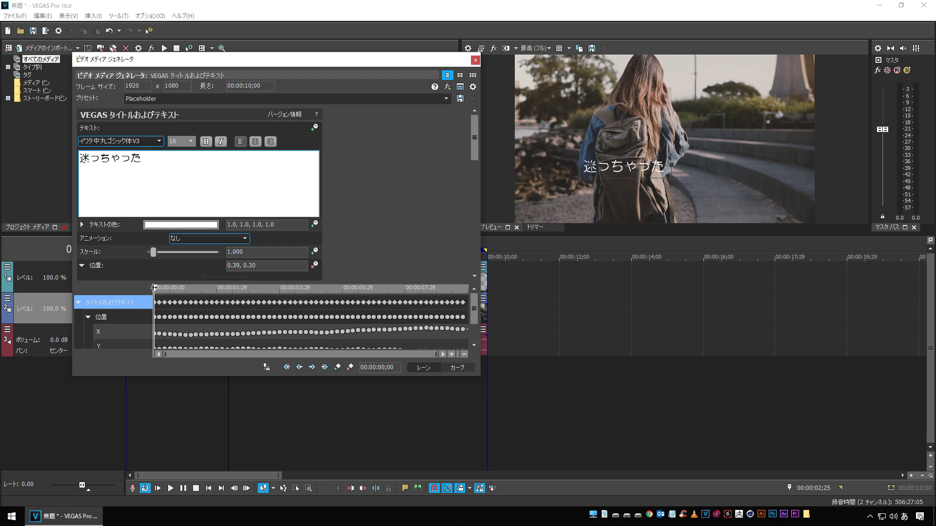
mouse_move(156, 288)
left_mouse_down()
mouse_move(287, 288)
mouse_move(155, 288)
left_mouse_up()
left_click(475, 60)
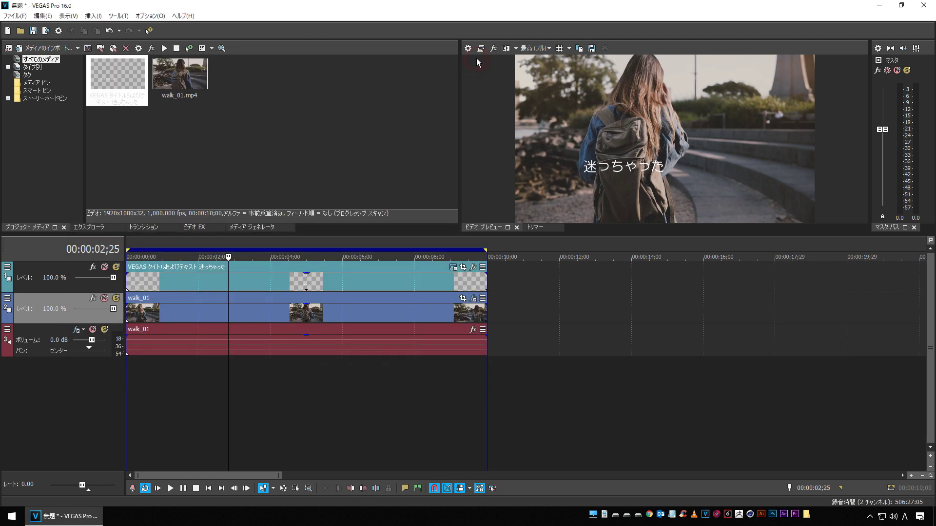
- Preview the styled title's movement by playing the timeline from 00:00:01;10, and stop playback
left_click(174, 434)
key("space")
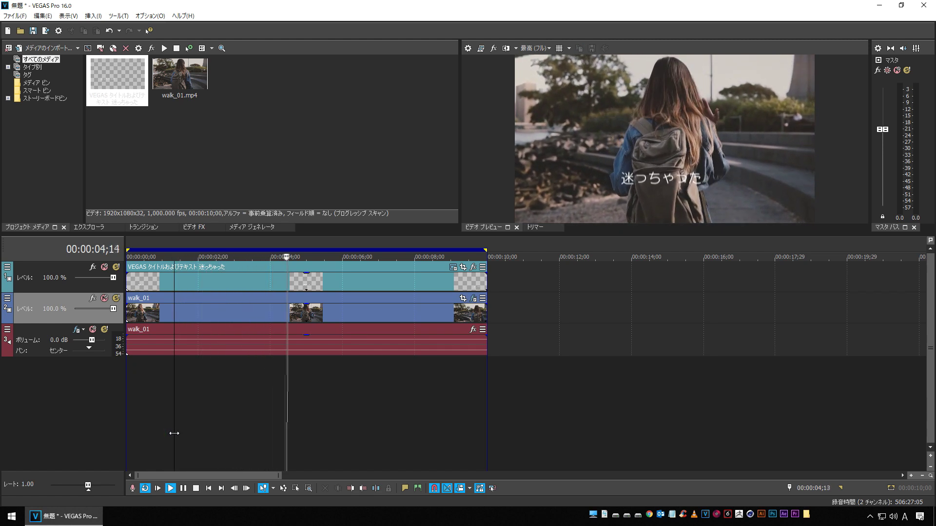
key("space")
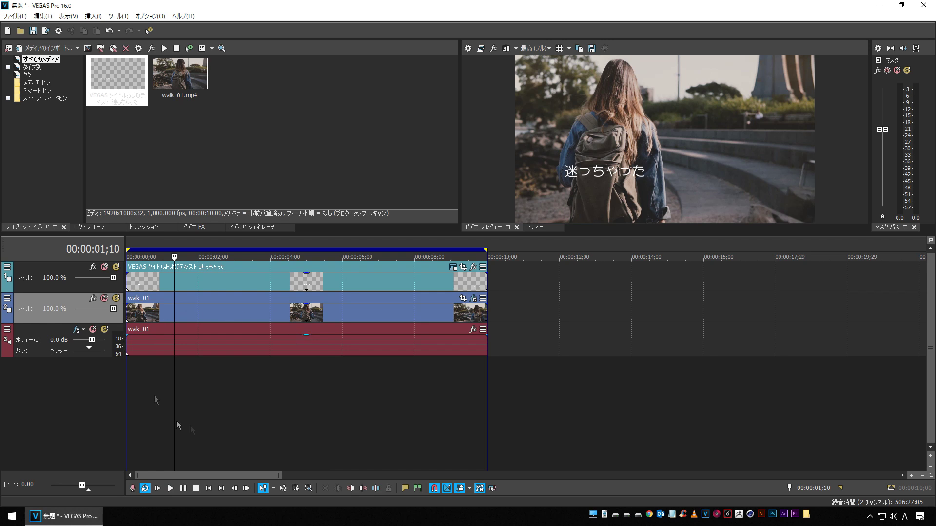
- Offset the title track with Track Motion to about X 524, Y 16, placing the text beside the backpack
left_click(193, 279)
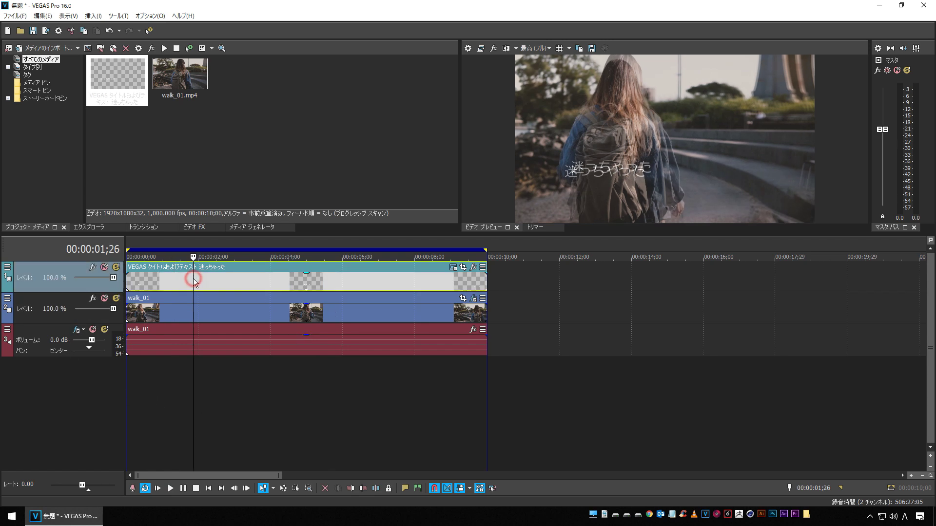
left_click(6, 269)
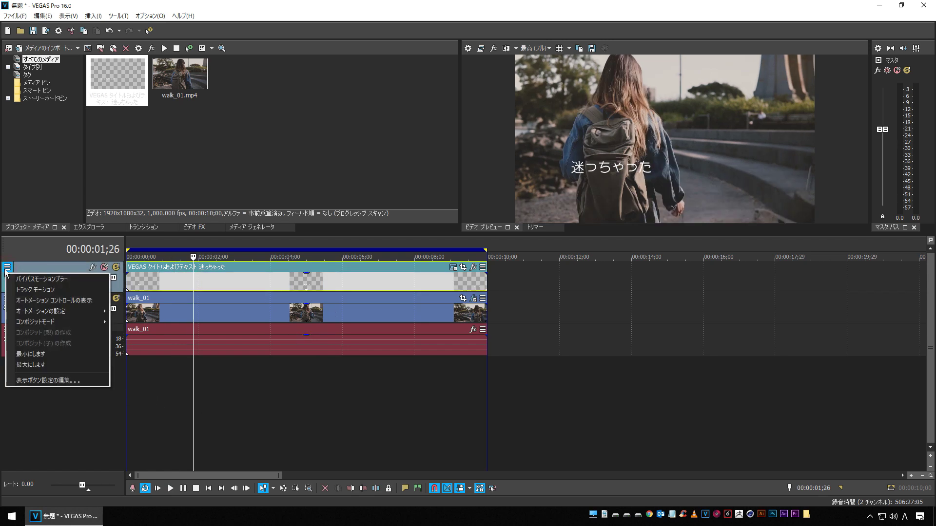
left_click(63, 294)
left_click_drag(325, 213, 374, 209)
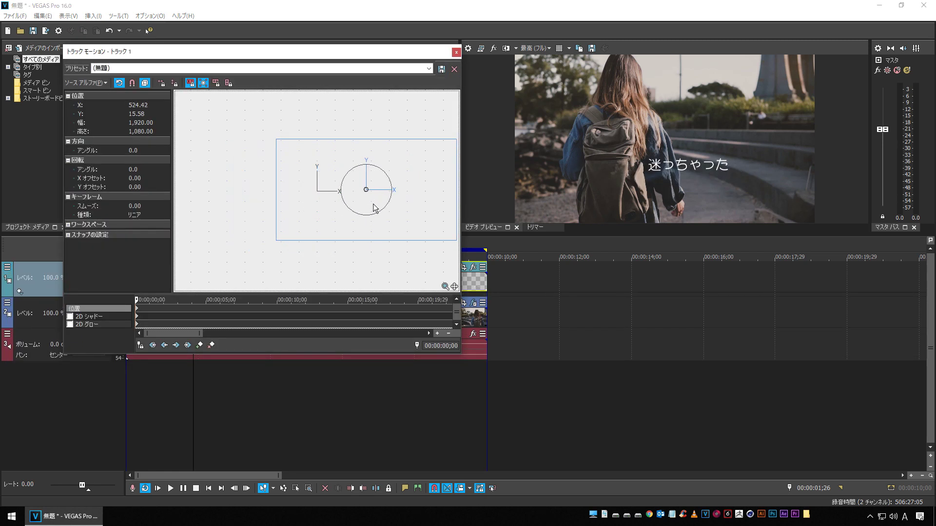
left_click(456, 52)
- Play the timeline from the start to check how the offset title follows the woman
left_click(208, 487)
key("space")
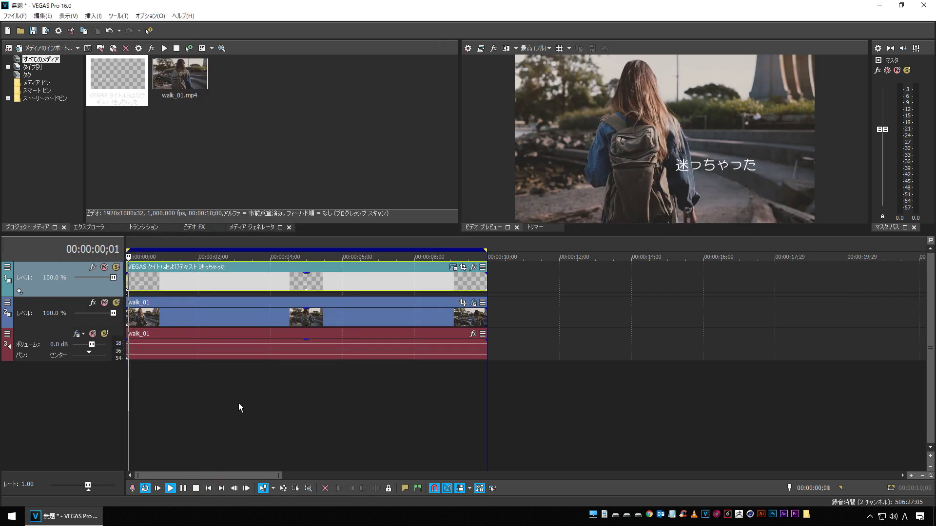